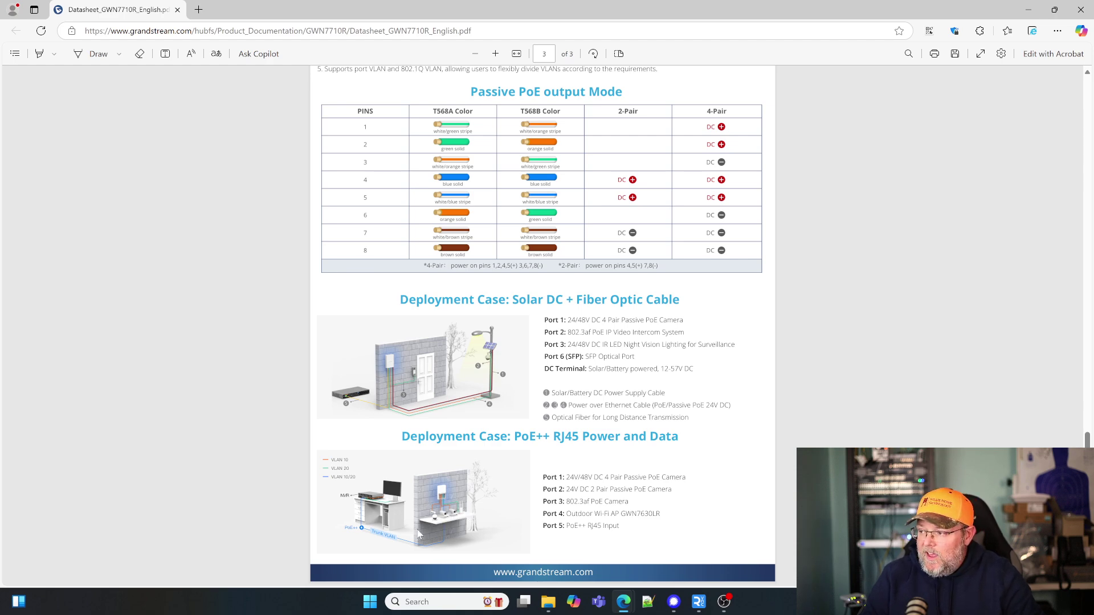
- Scroll the PDF guide back up to the top
scroll(419, 528, "up", 20)
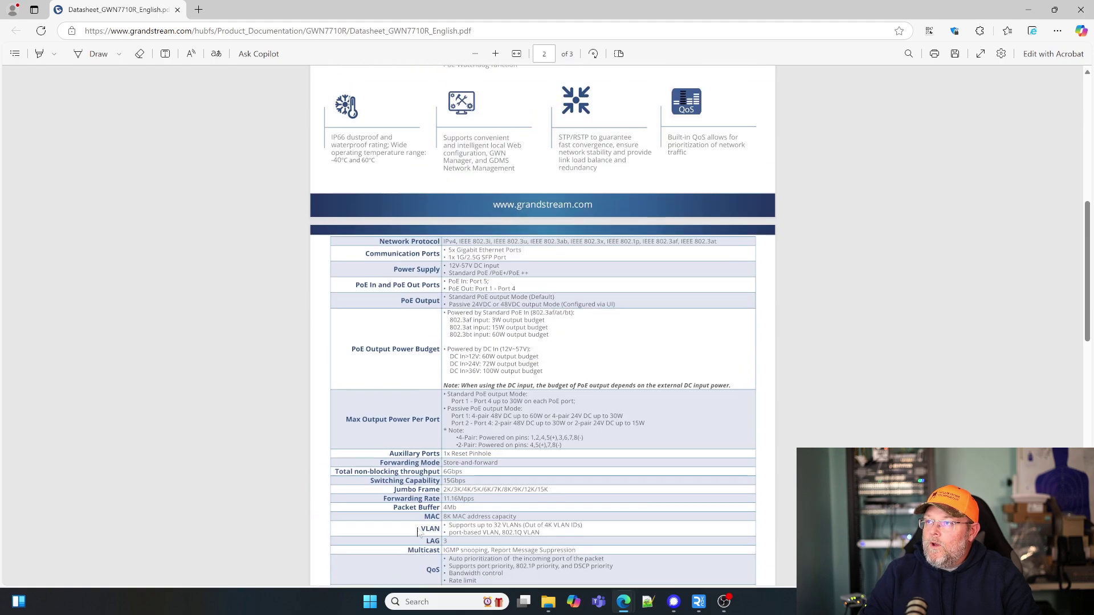
scroll(419, 532, "up", 1)
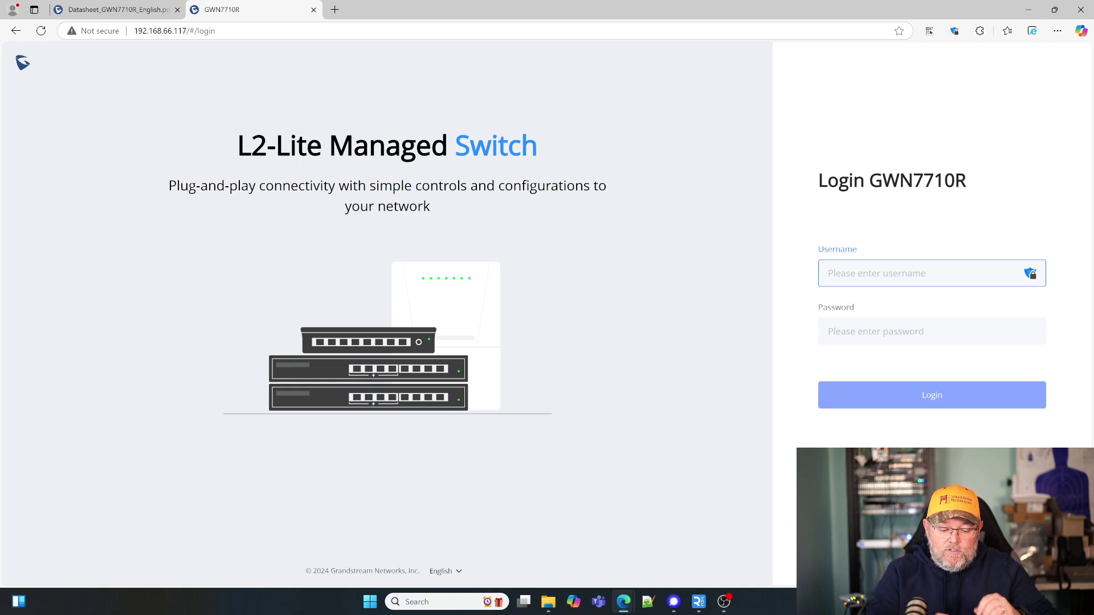
- Sign in to the switch with the admin username and its current password
type("admin")
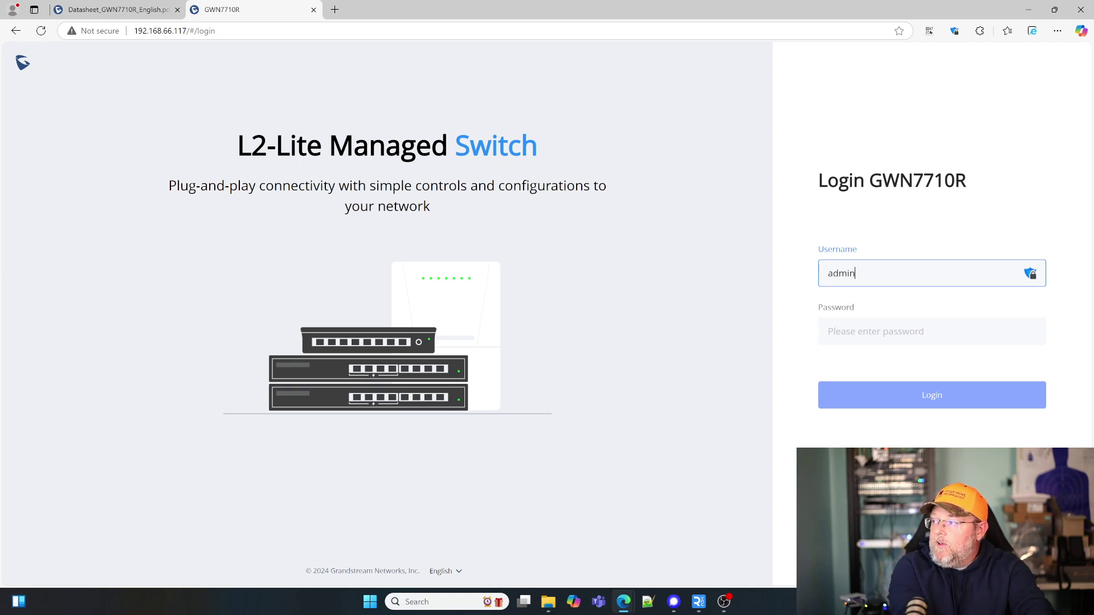
left_click(877, 331)
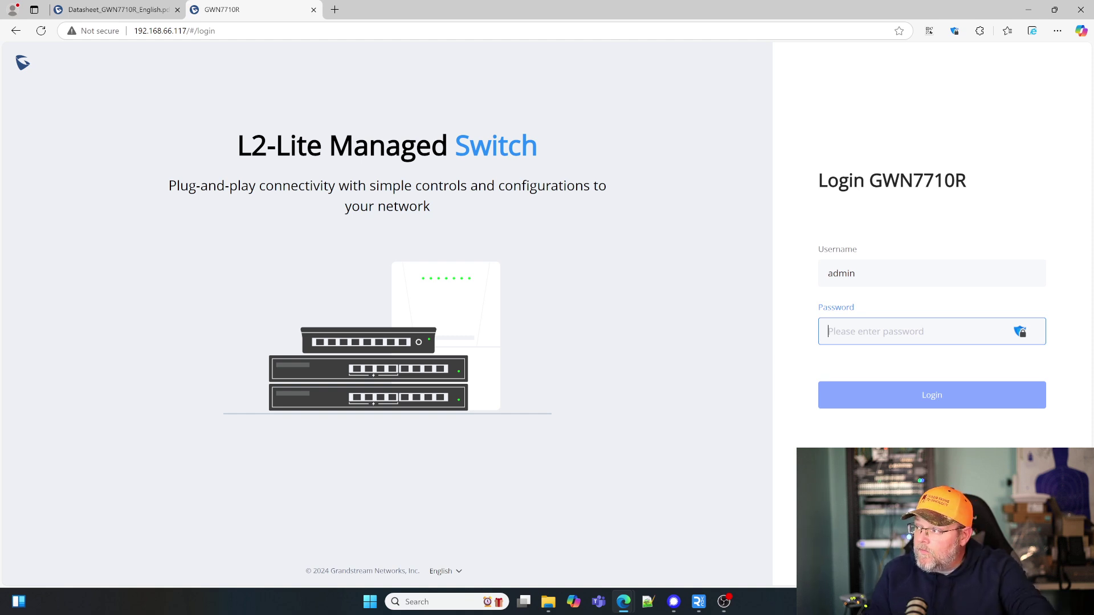
type("••")
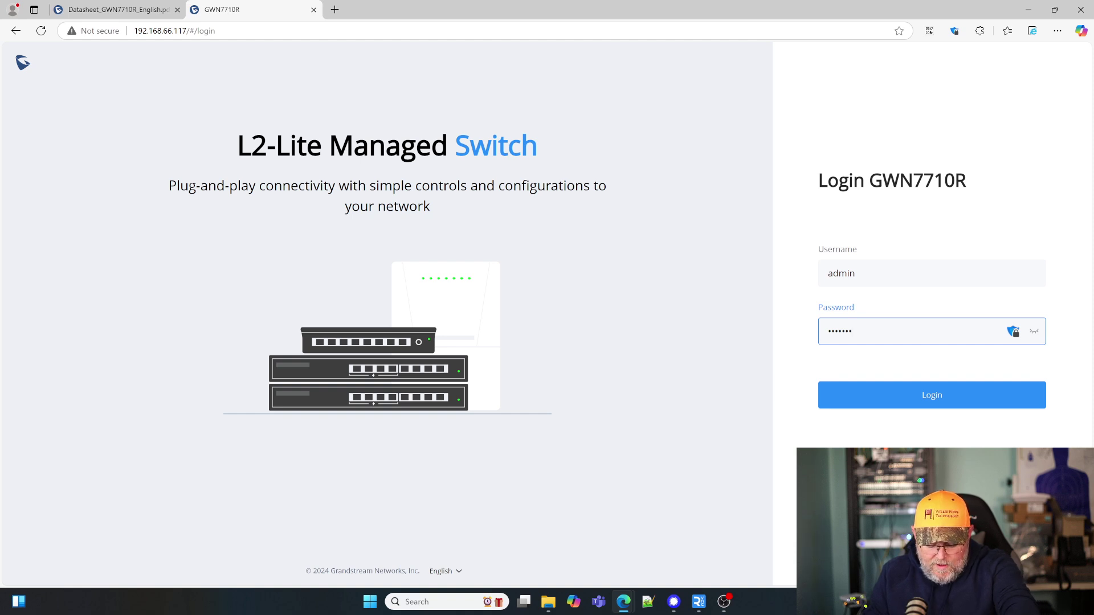
key("Return")
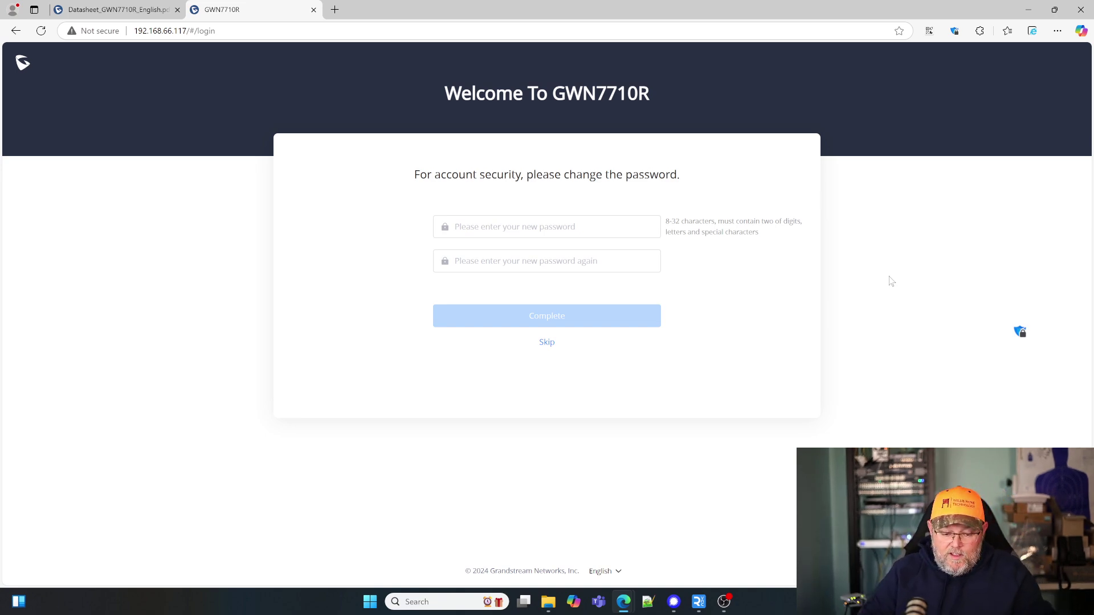
- Enter and confirm a new admin password to complete the welcome setup
left_click(498, 225)
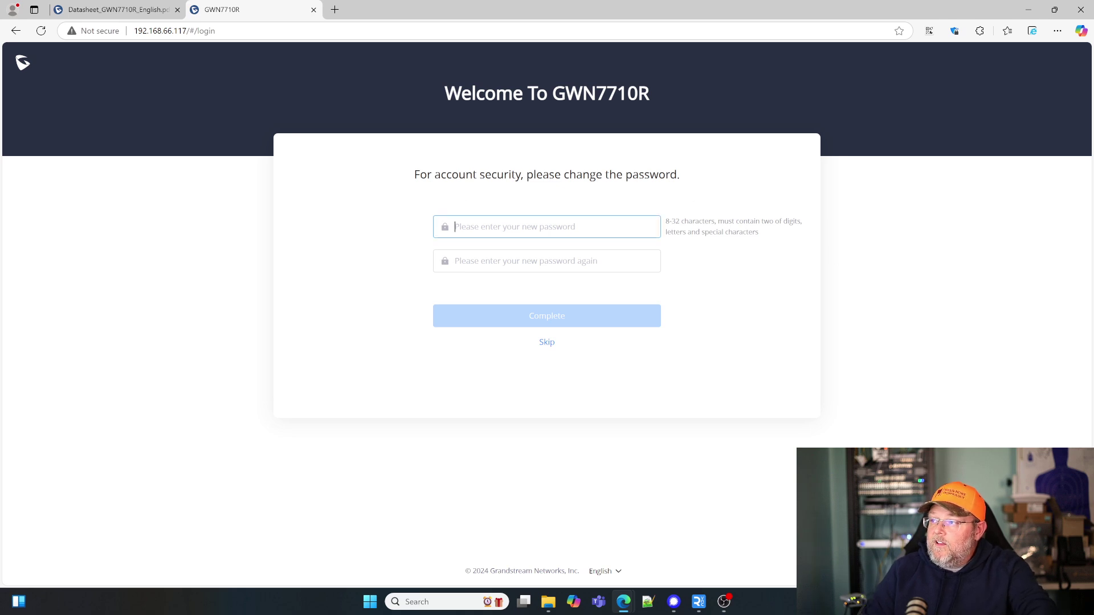
type("P")
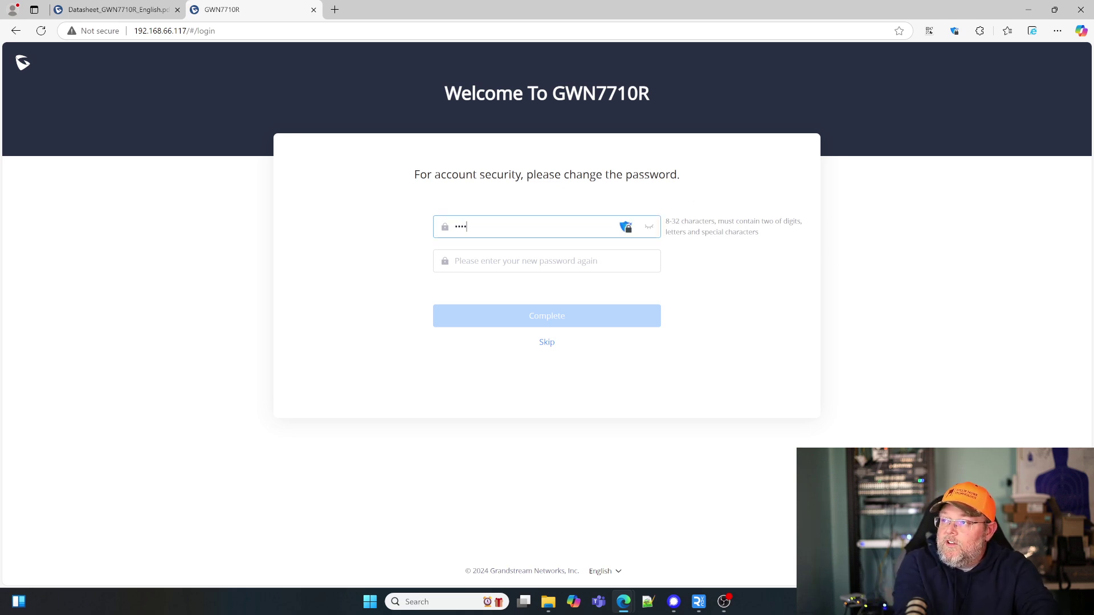
type("!")
key("Tab")
type("Pa")
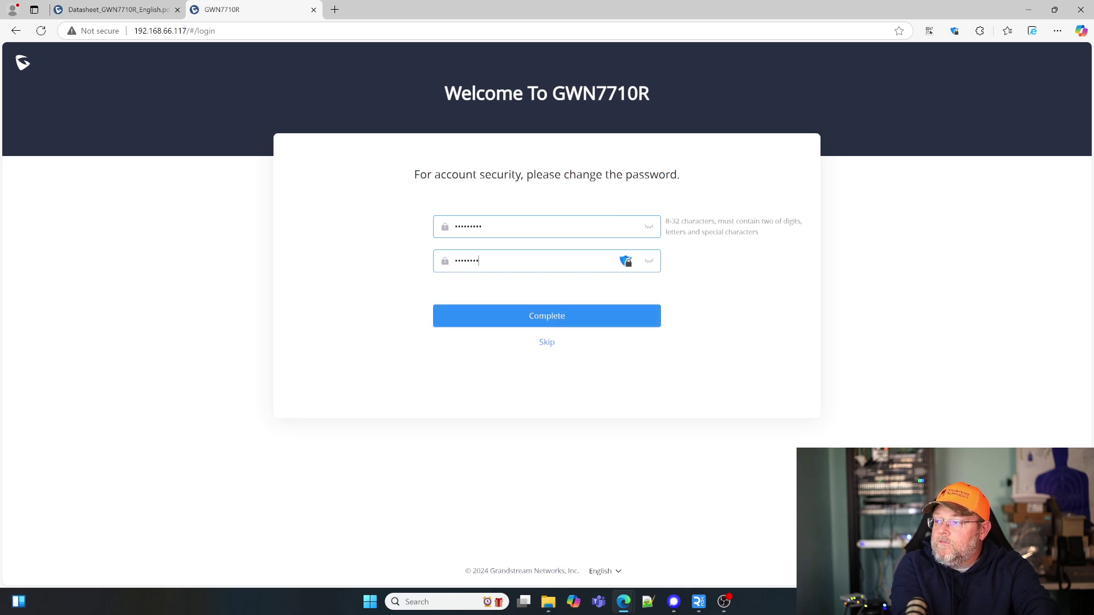
type("!")
key("Return")
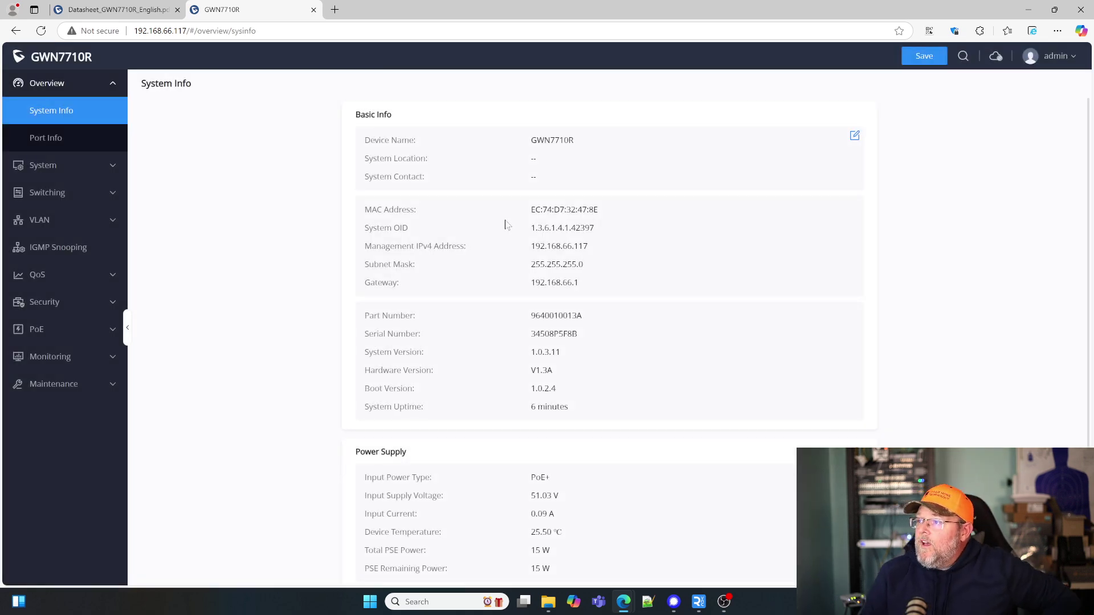
- Switch to Overview > Port Info to see the port diagram and GE1's status
scroll(339, 450, "down", 2)
scroll(339, 450, "up", 2)
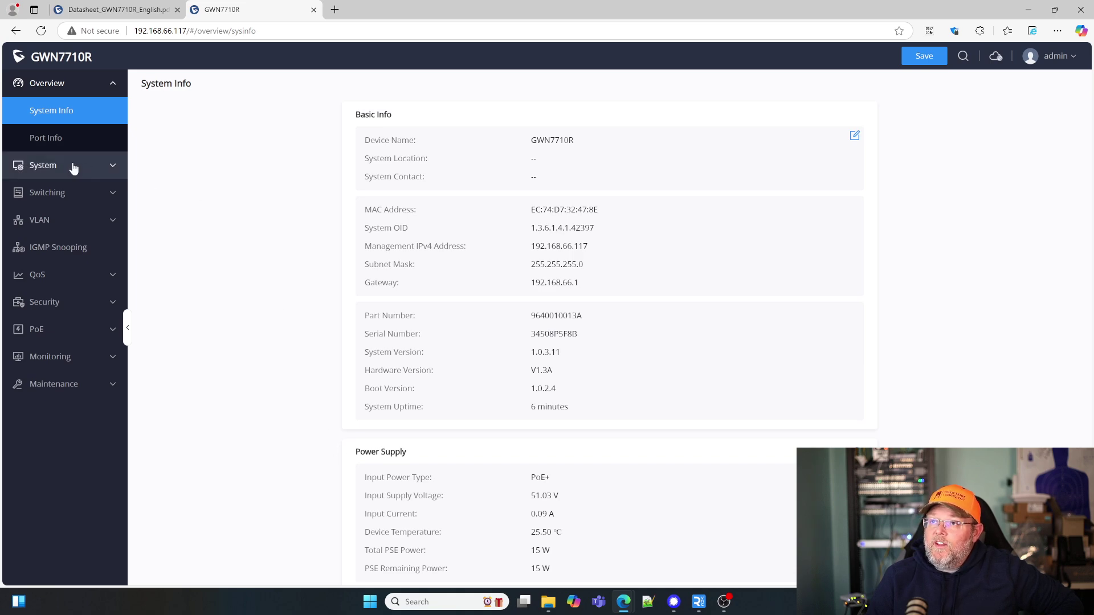
left_click(52, 136)
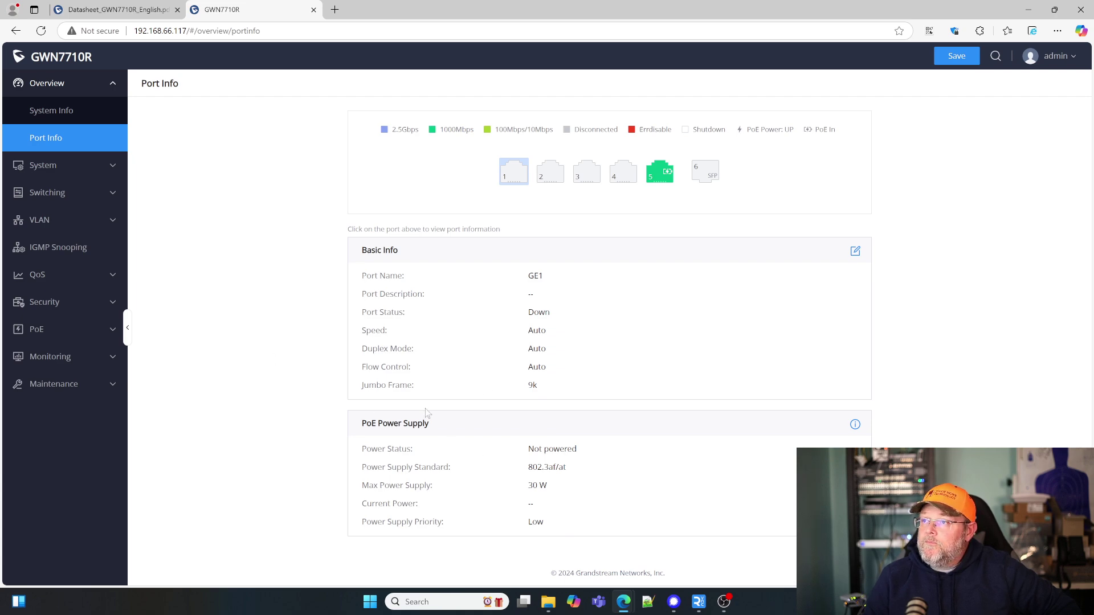
- Visit System > IP Setting and Management Platform, keeping the connection platform on Auto
left_click(66, 165)
left_click(57, 192)
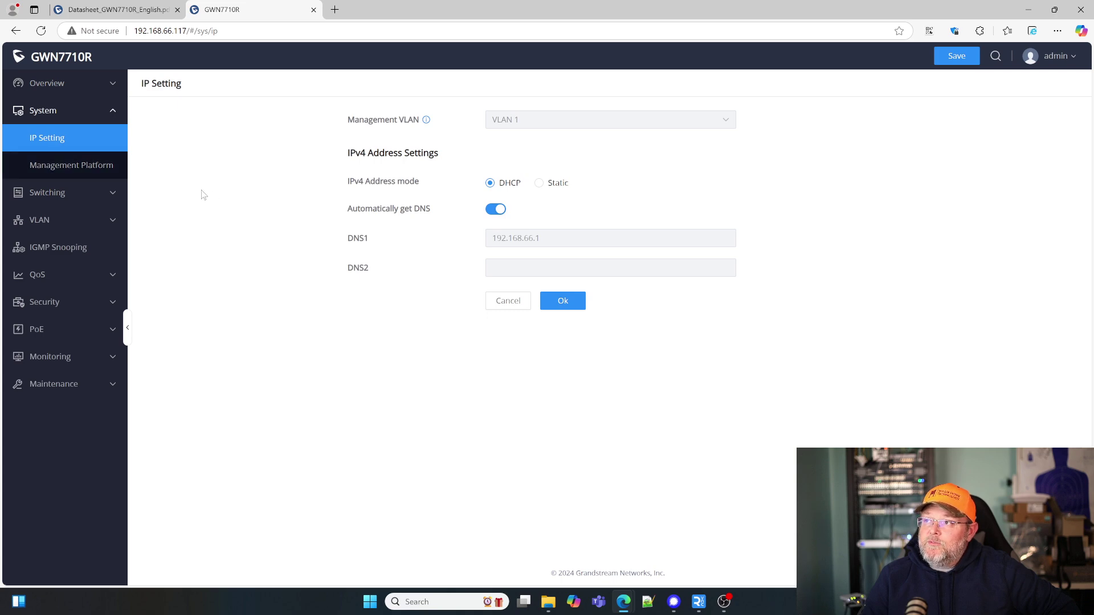
left_click(85, 173)
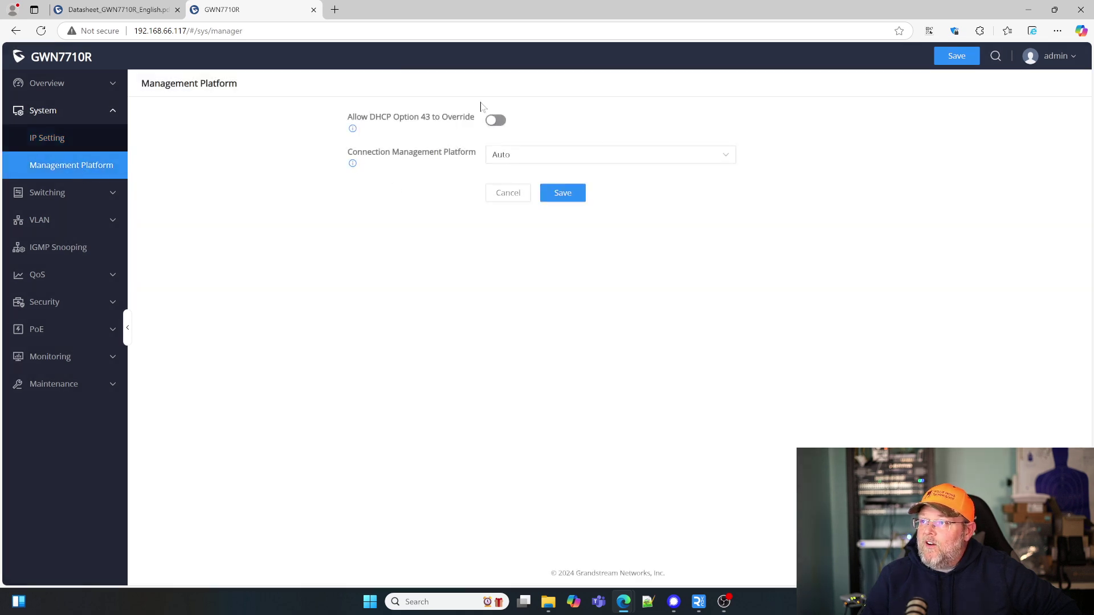
left_click(523, 155)
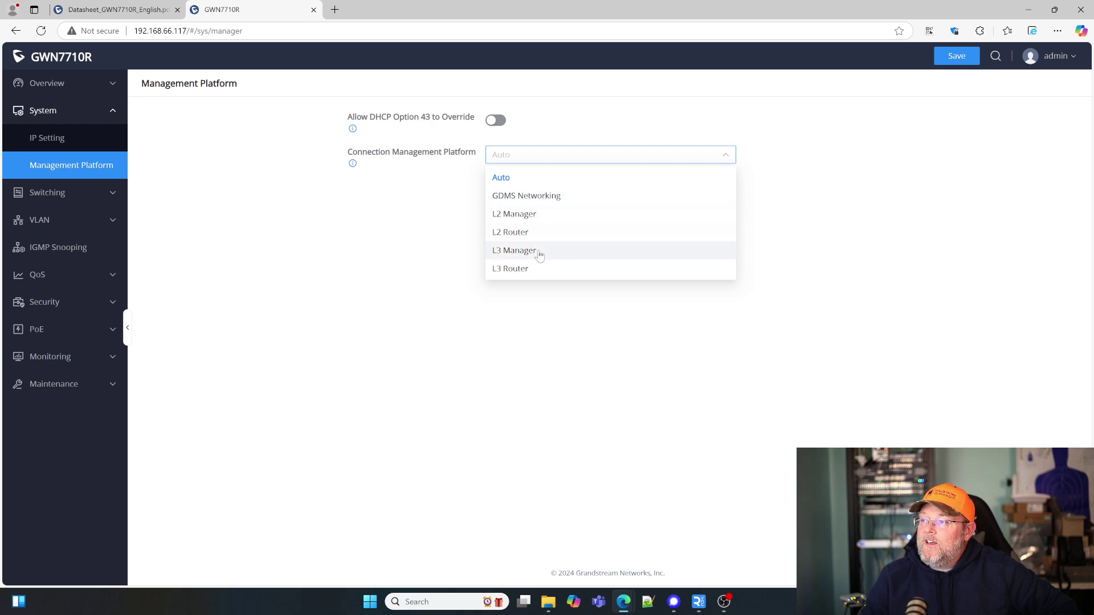
left_click(355, 271)
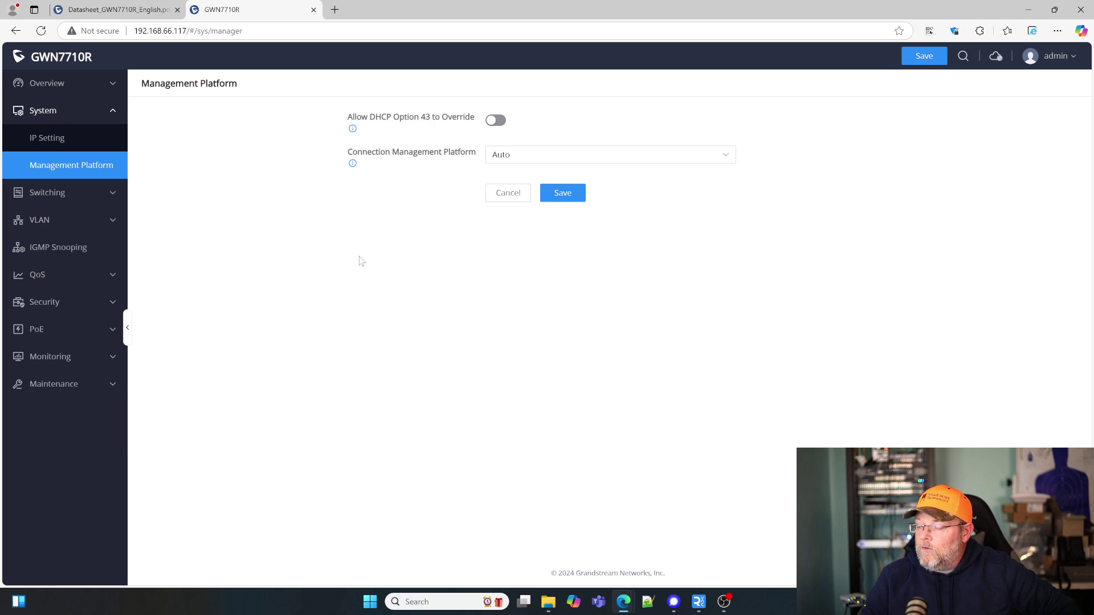
left_click(49, 193)
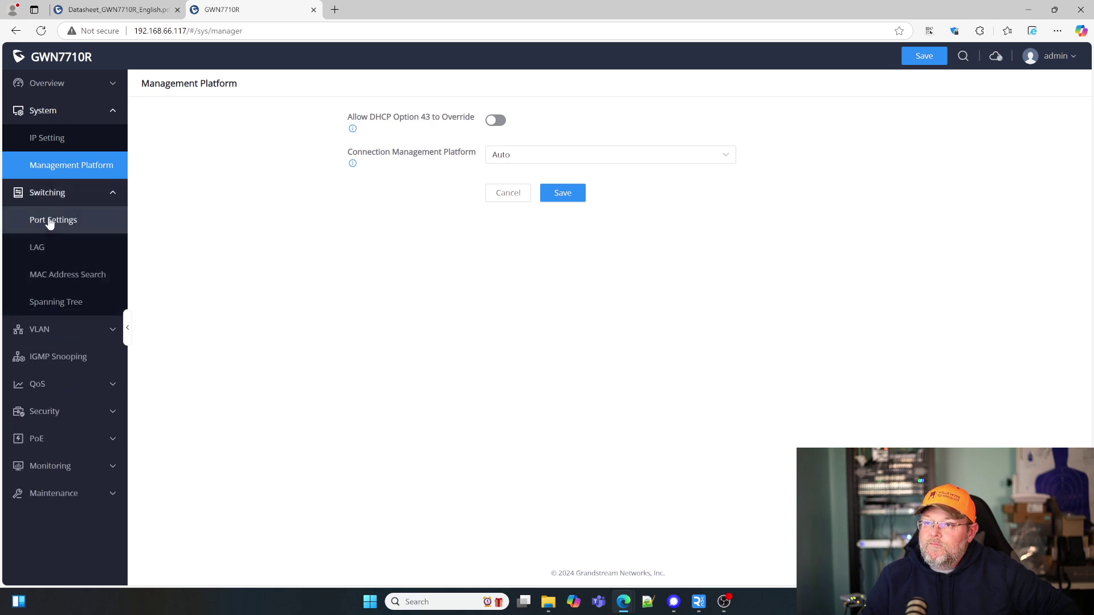
- Review Port Settings, leaving the jumbo frame size at 9k
left_click(49, 221)
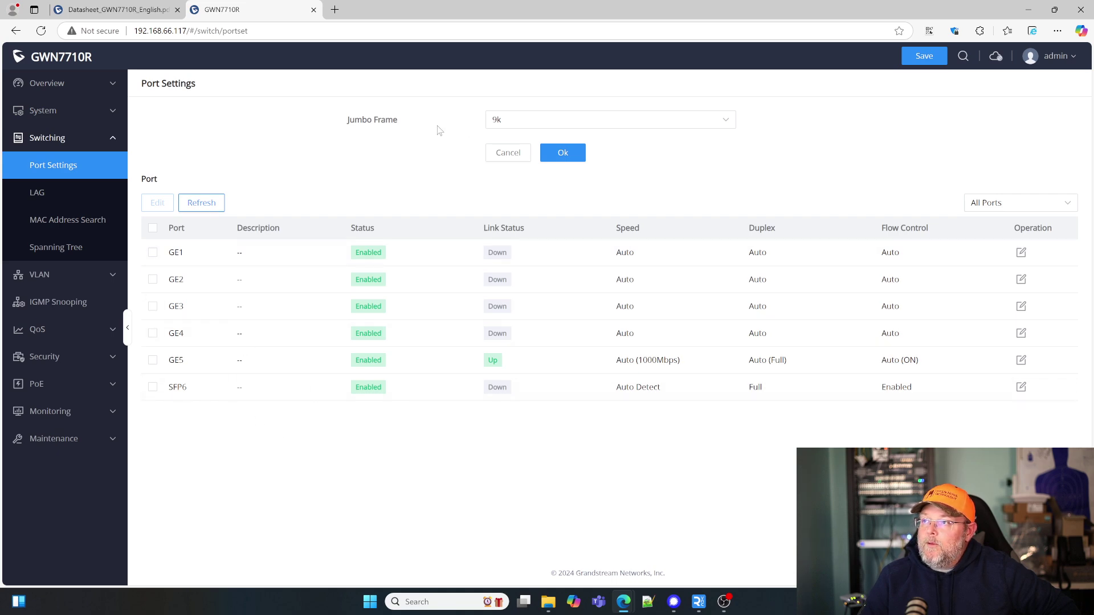
left_click(542, 123)
scroll(579, 234, "down", 1)
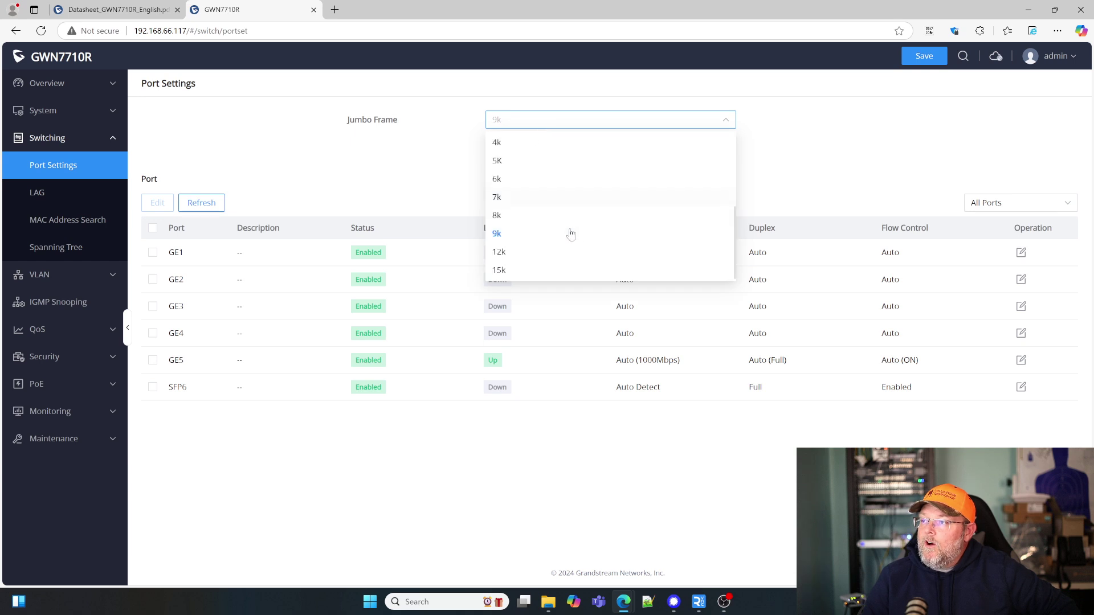
left_click(497, 233)
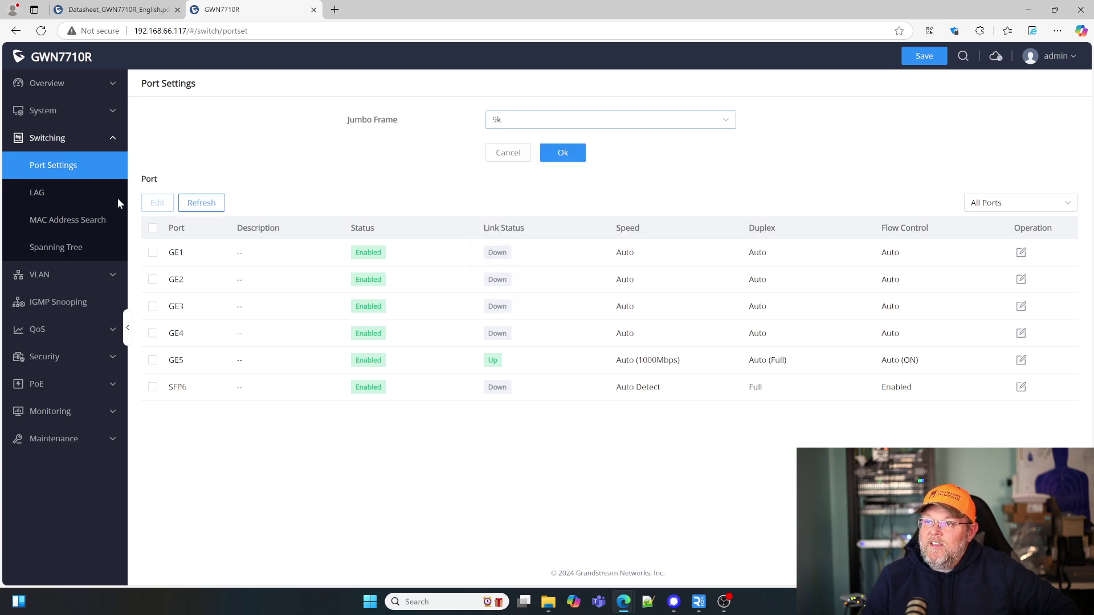
- Browse LAG, MAC Address Search, Spanning Tree and Port VLAN, ending on 802.1Q VLAN
left_click(64, 200)
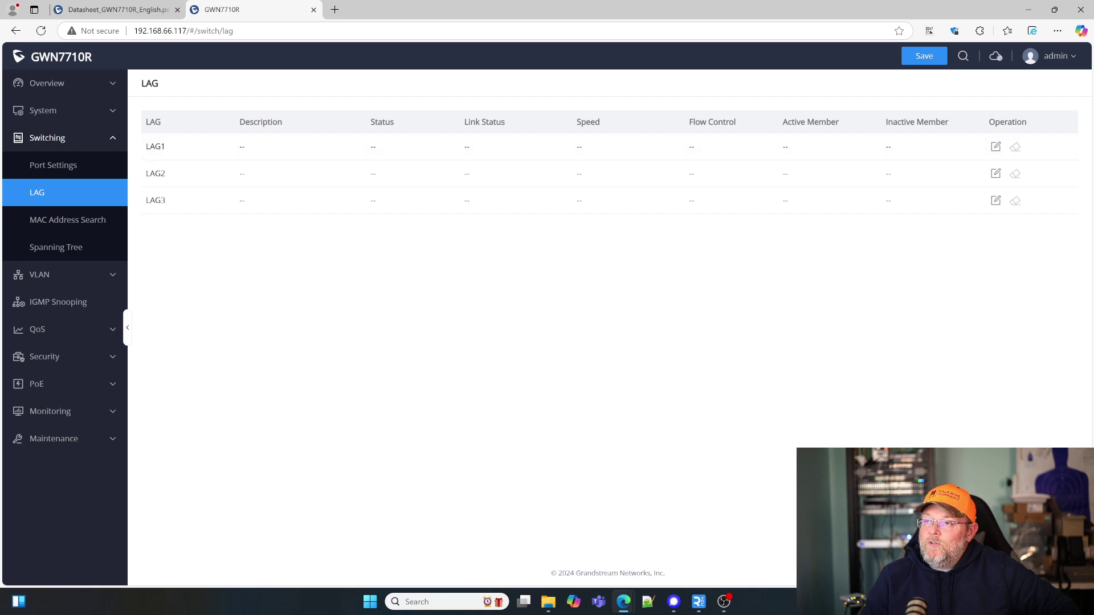
left_click(31, 225)
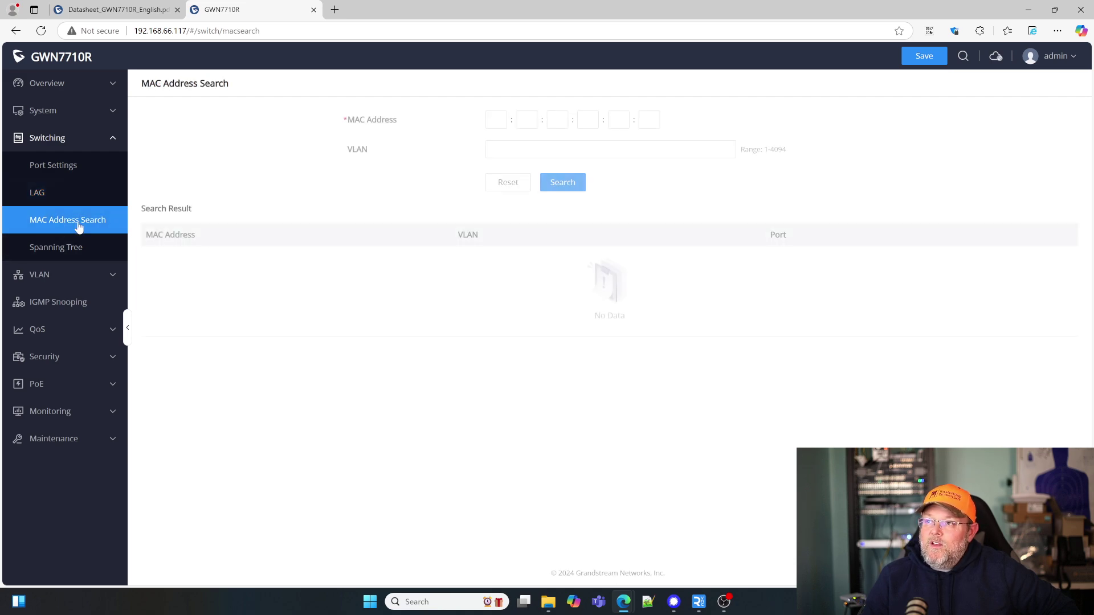
left_click(63, 247)
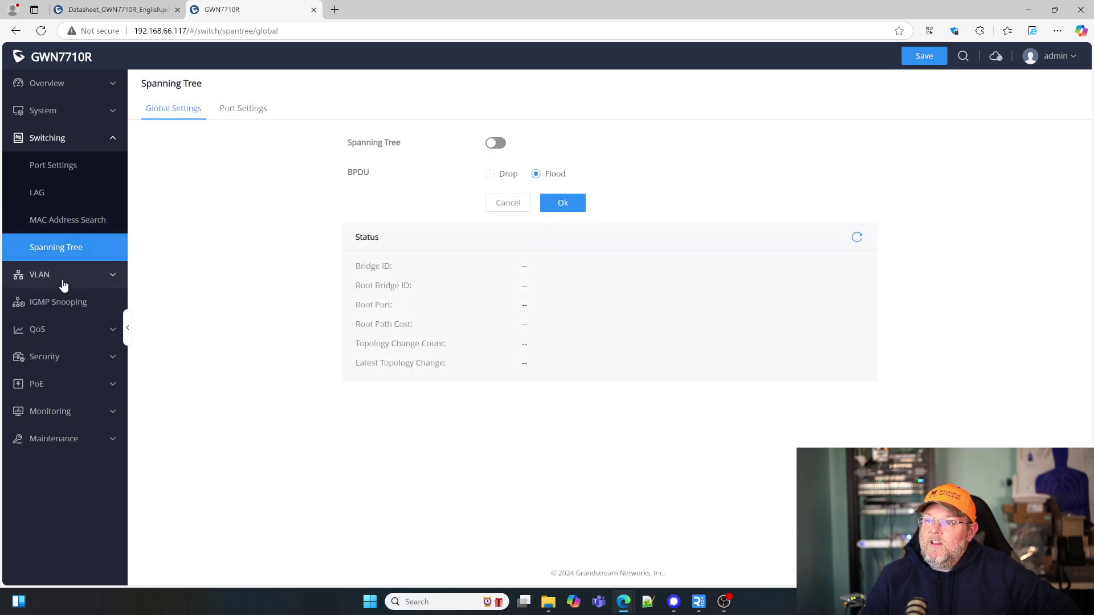
left_click(40, 274)
left_click(56, 310)
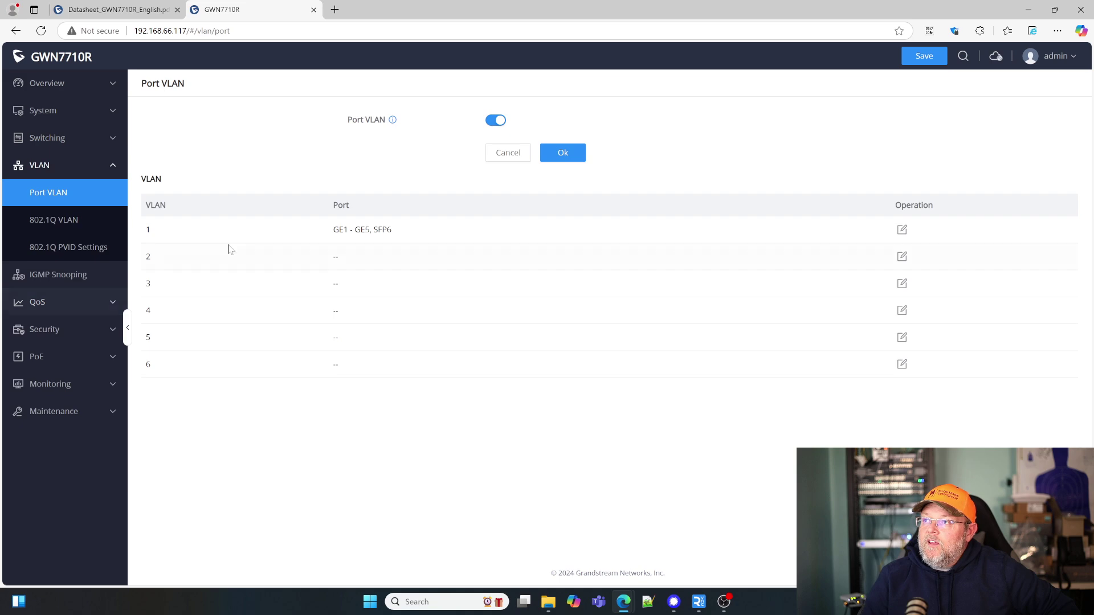
left_click(73, 222)
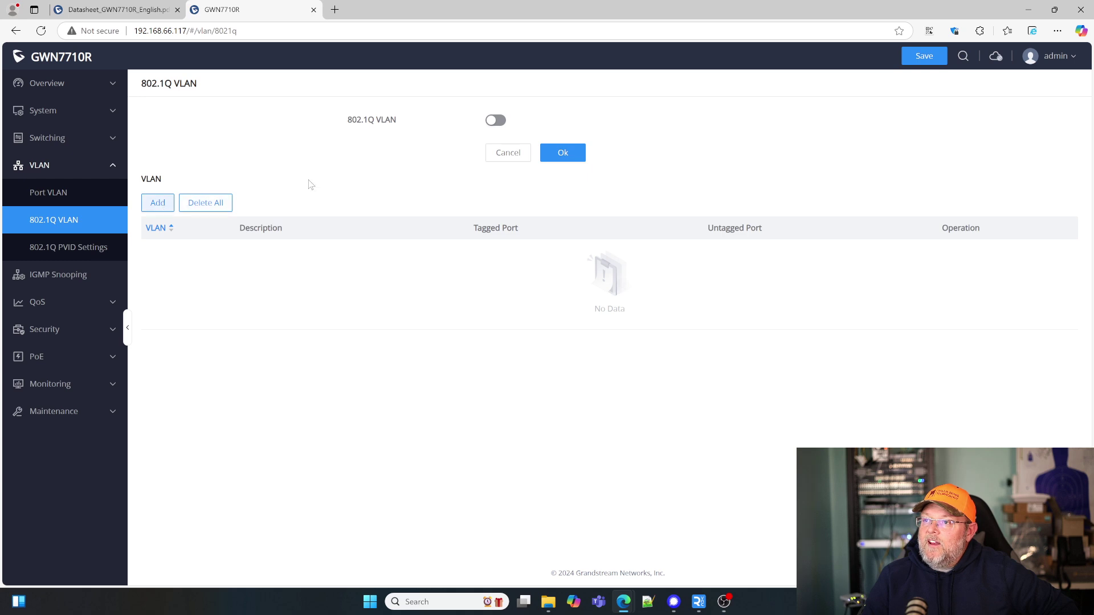
- Enable 802.1Q VLAN and confirm it, so VLAN 1 is listed on all ports
left_click(495, 121)
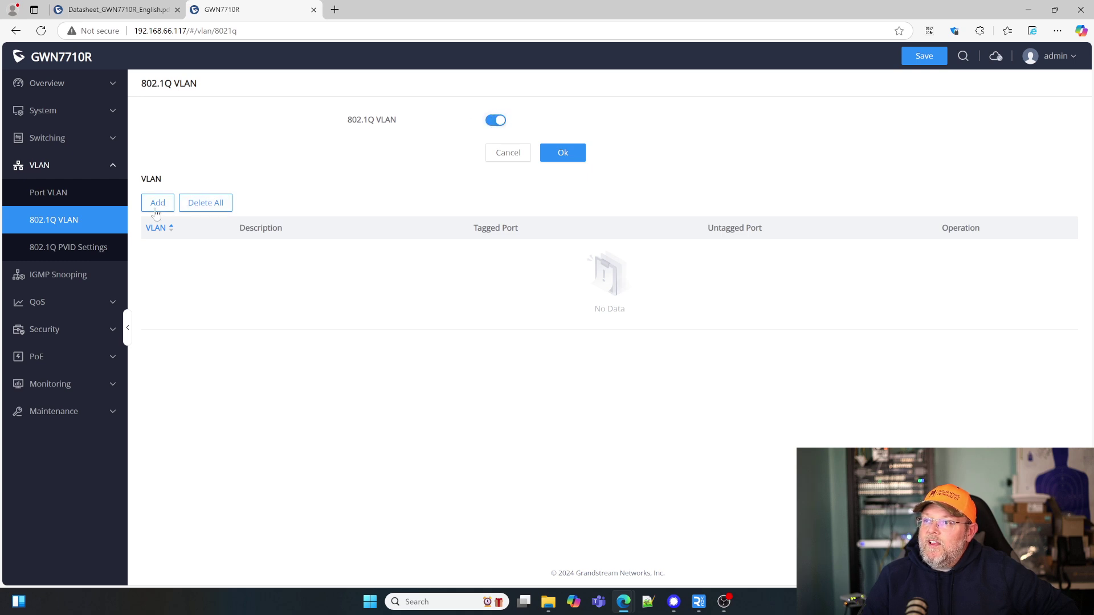
left_click(158, 206)
left_click(565, 346)
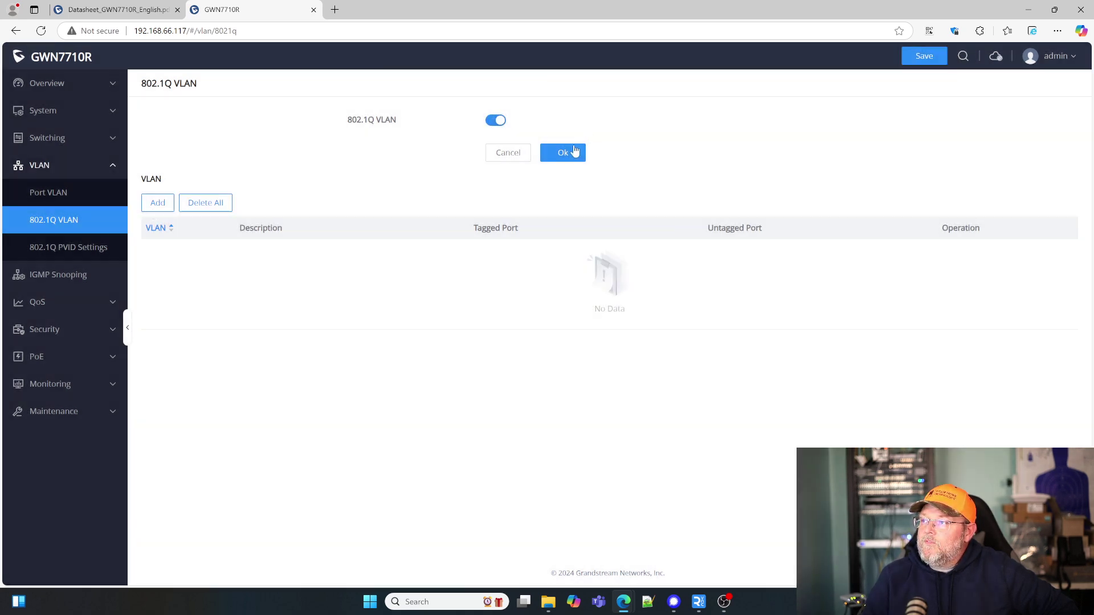
left_click(574, 150)
left_click(574, 352)
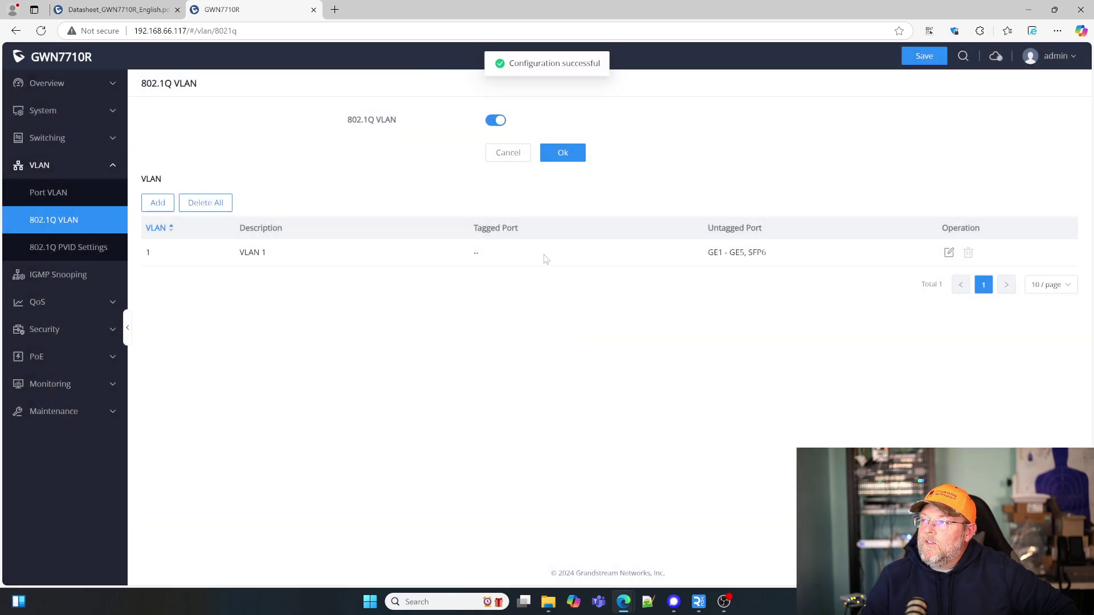
- Start adding a VLAN and check the Member Type choices without selecting one
left_click(161, 205)
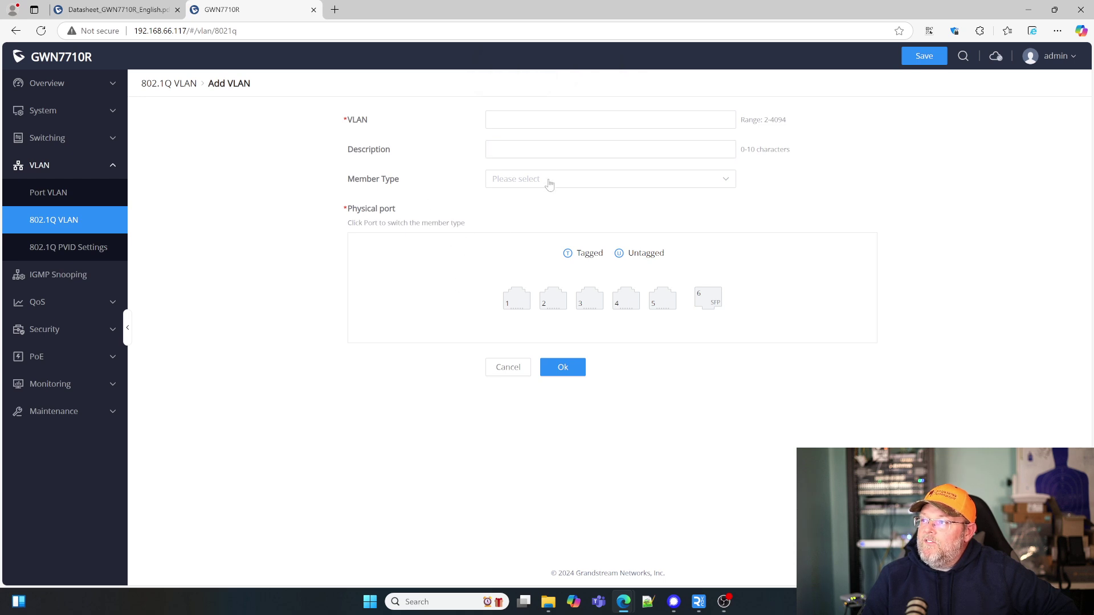
left_click(585, 180)
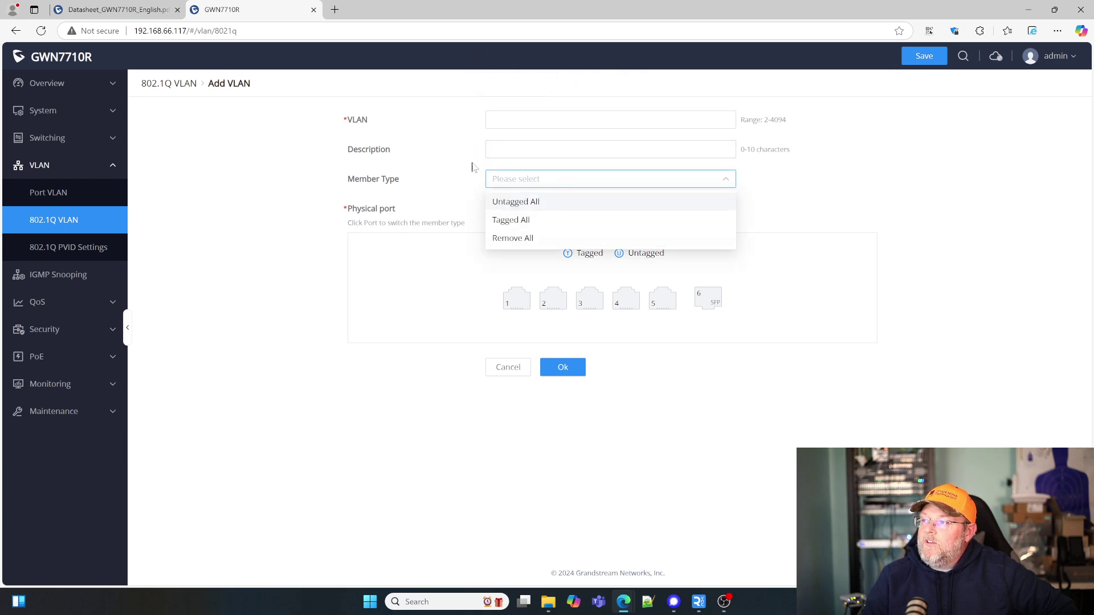
left_click(389, 180)
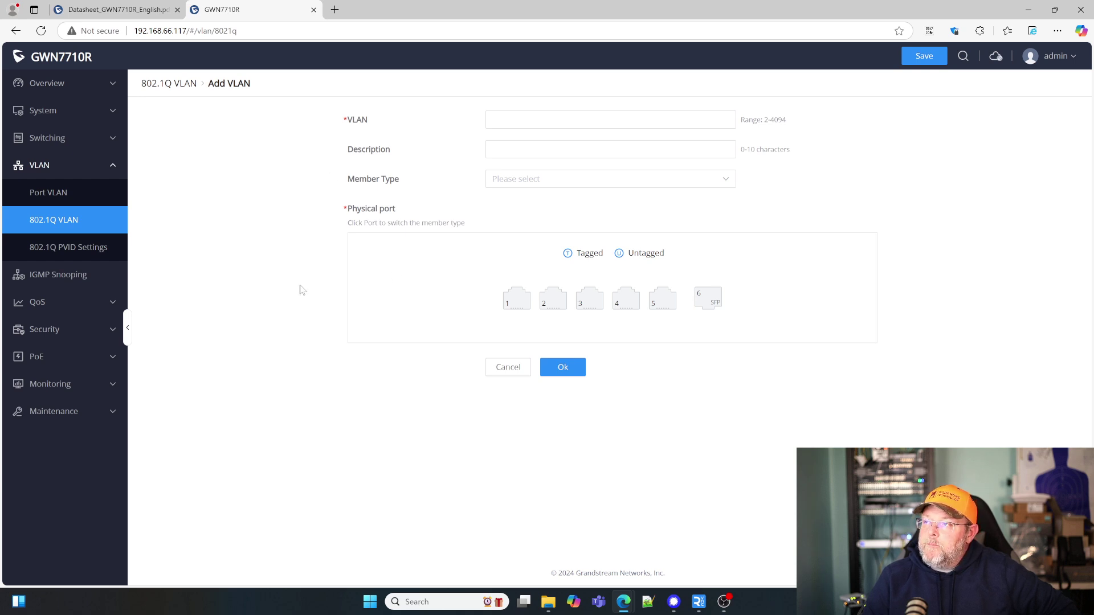
- Review the IGMP Snooping settings and its Dynamic Router Port list
left_click(60, 282)
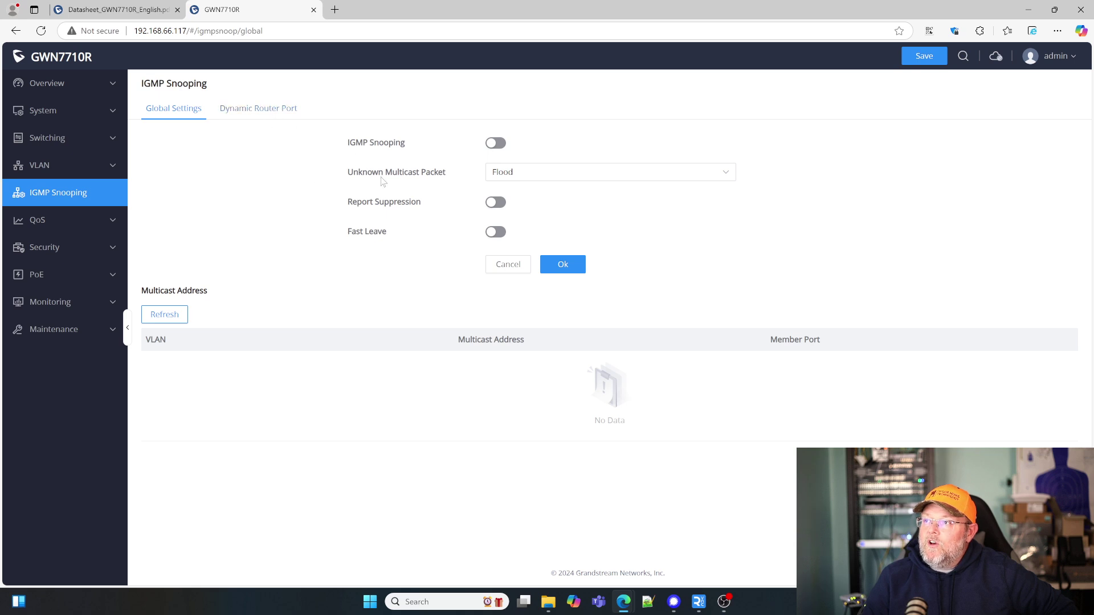
left_click(254, 116)
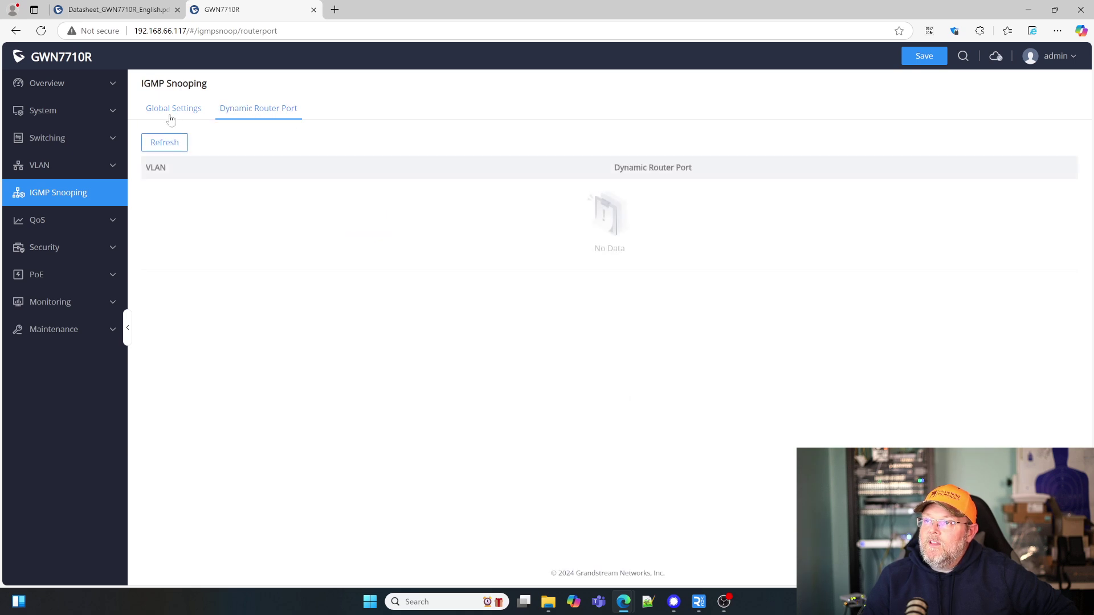
left_click(171, 116)
- Go through QoS Basic Settings, Priority Mapping, Queue Scheduling and Rate Limit
left_click(69, 221)
left_click(74, 247)
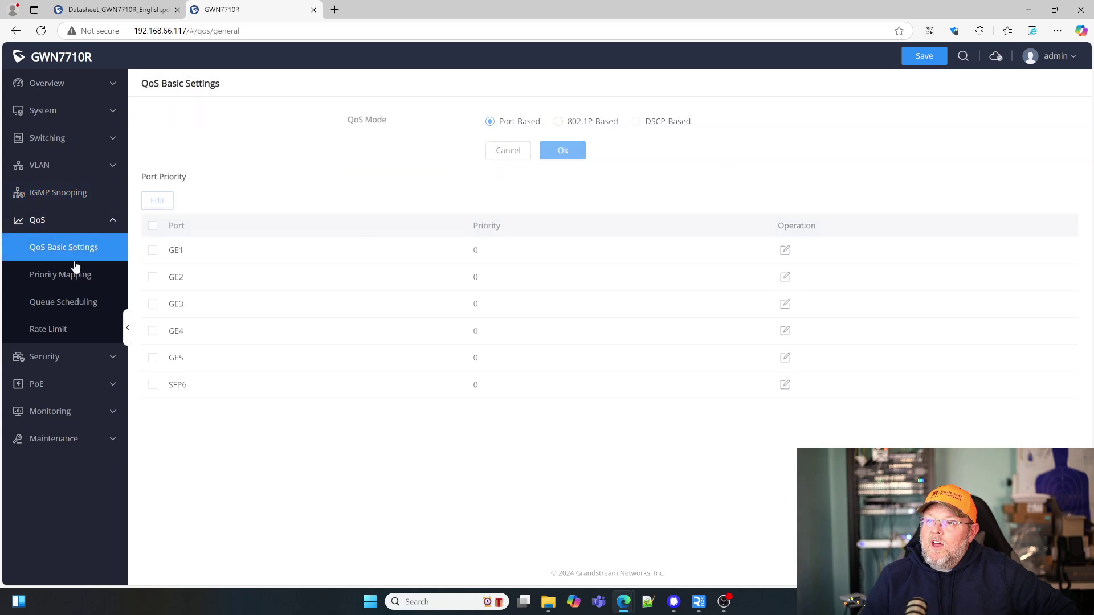
left_click(75, 285)
left_click(63, 303)
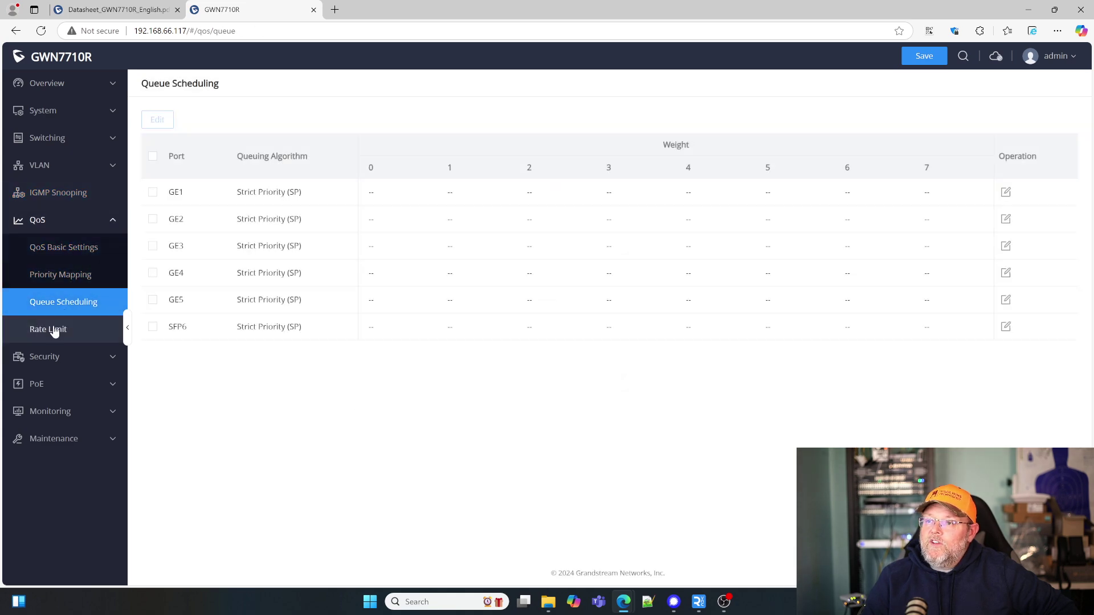
left_click(54, 328)
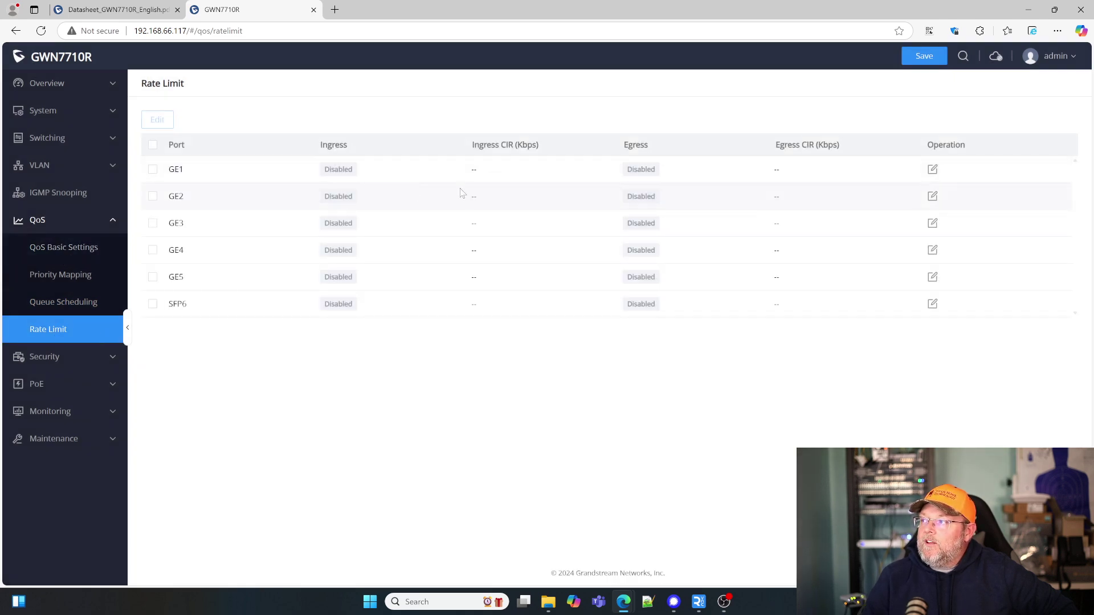
left_click(52, 222)
- View the Security pages Storm Control and DHCP Snooping
left_click(56, 251)
left_click(70, 285)
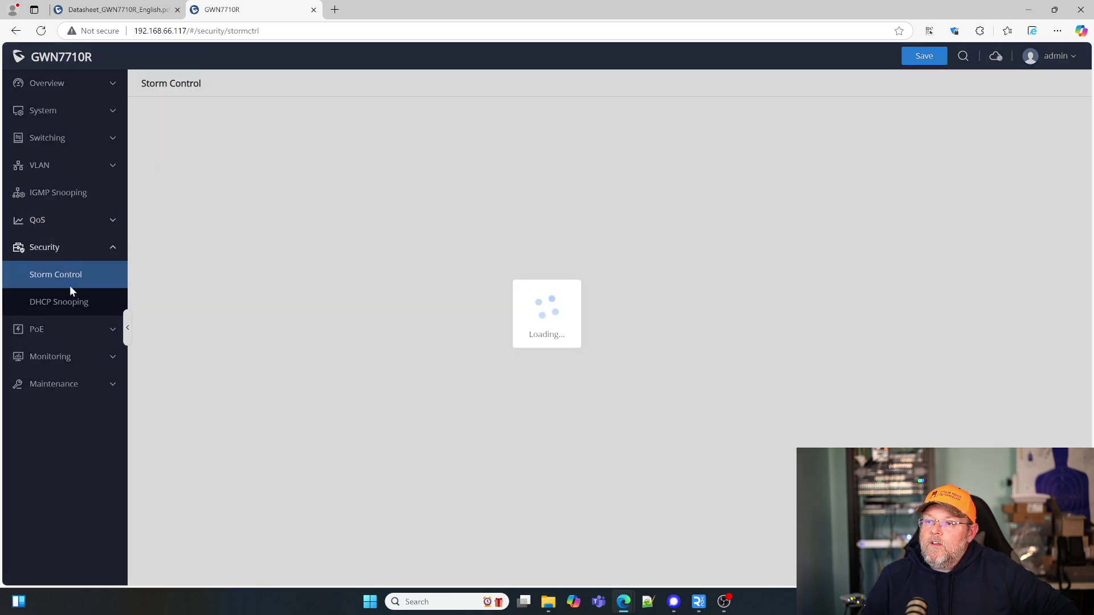
left_click(72, 303)
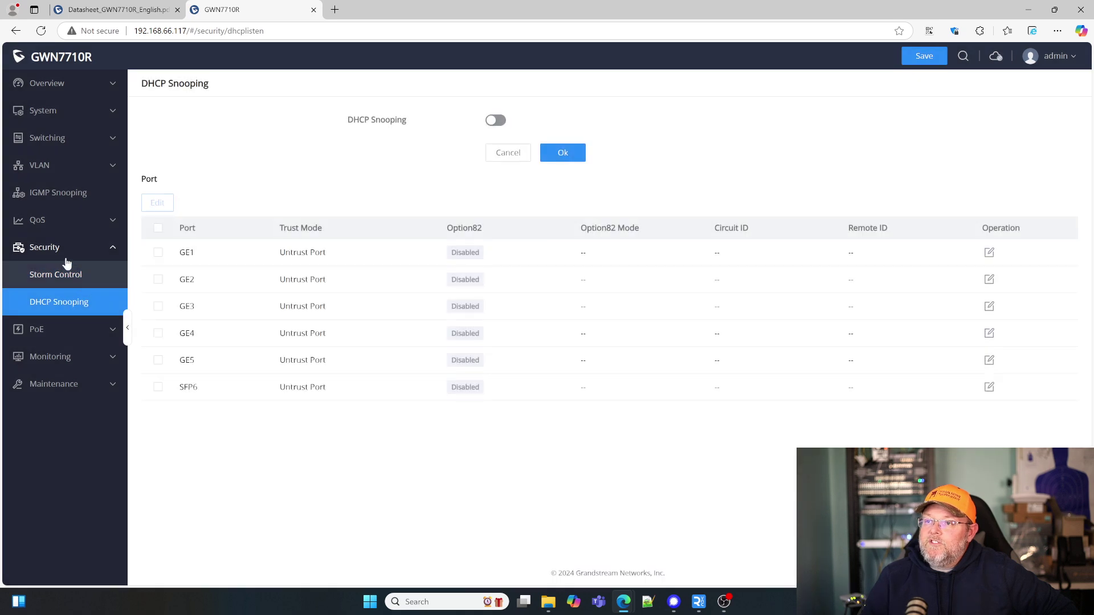
left_click(57, 249)
- View PoE Power Supply Info, Power Supply Setting and PoE Watchdog
left_click(61, 277)
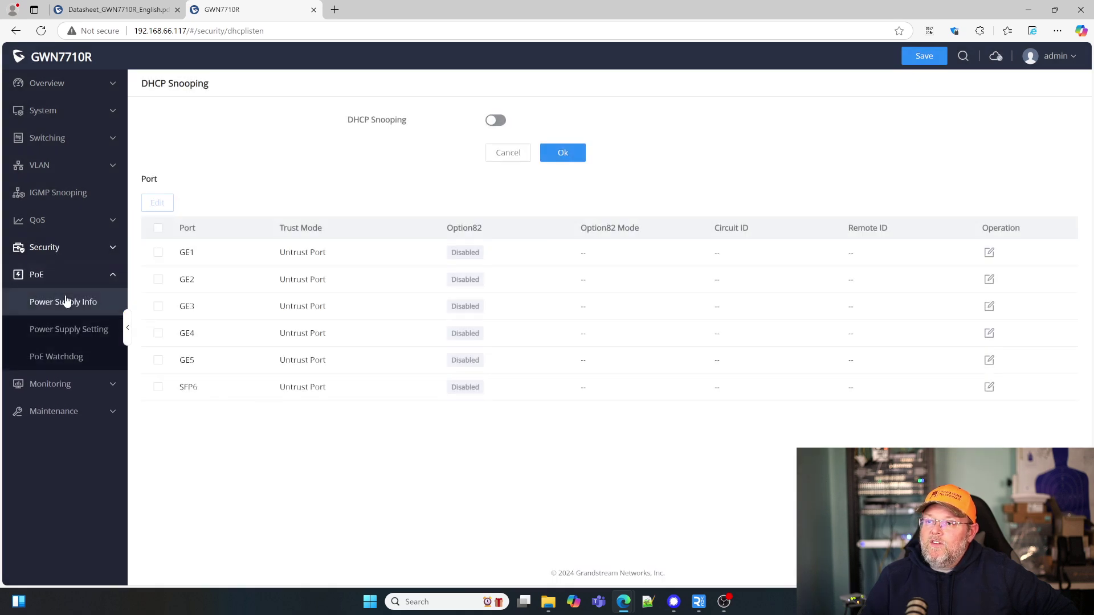
left_click(67, 302)
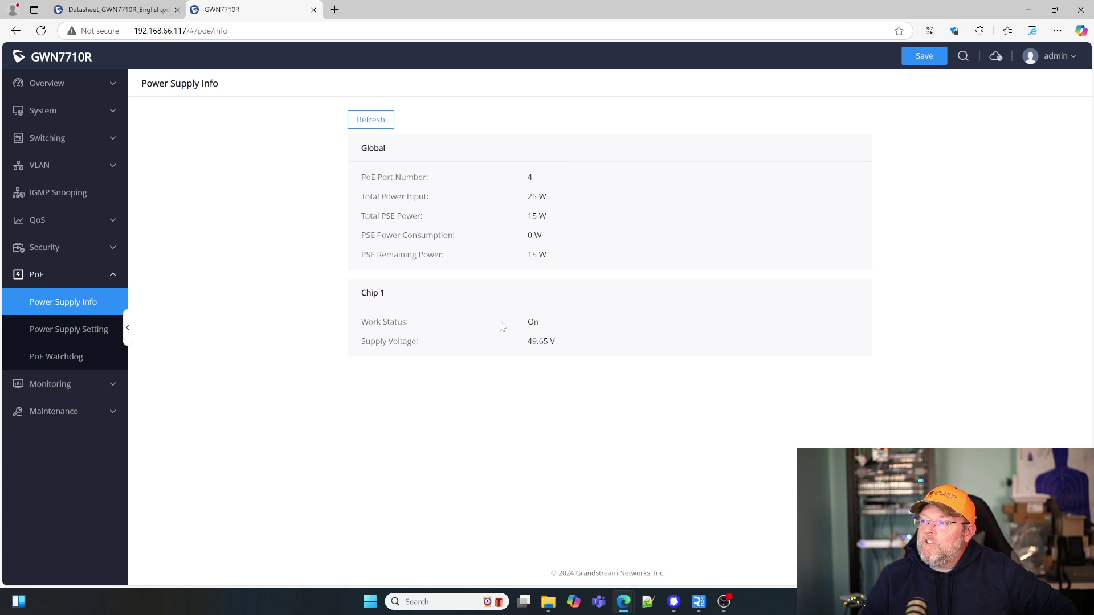
left_click(80, 333)
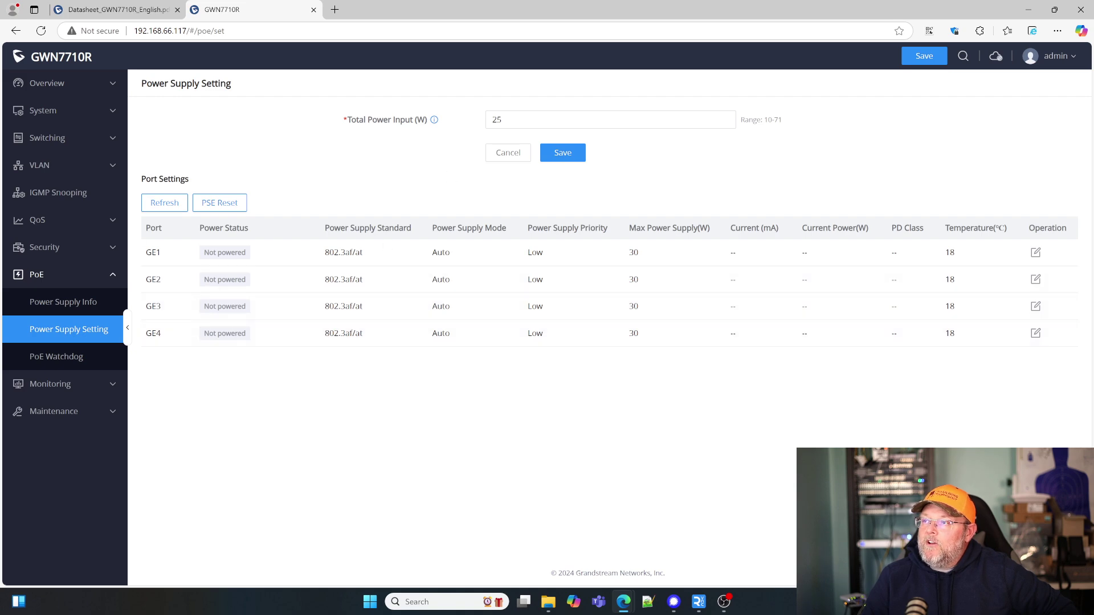
left_click(61, 359)
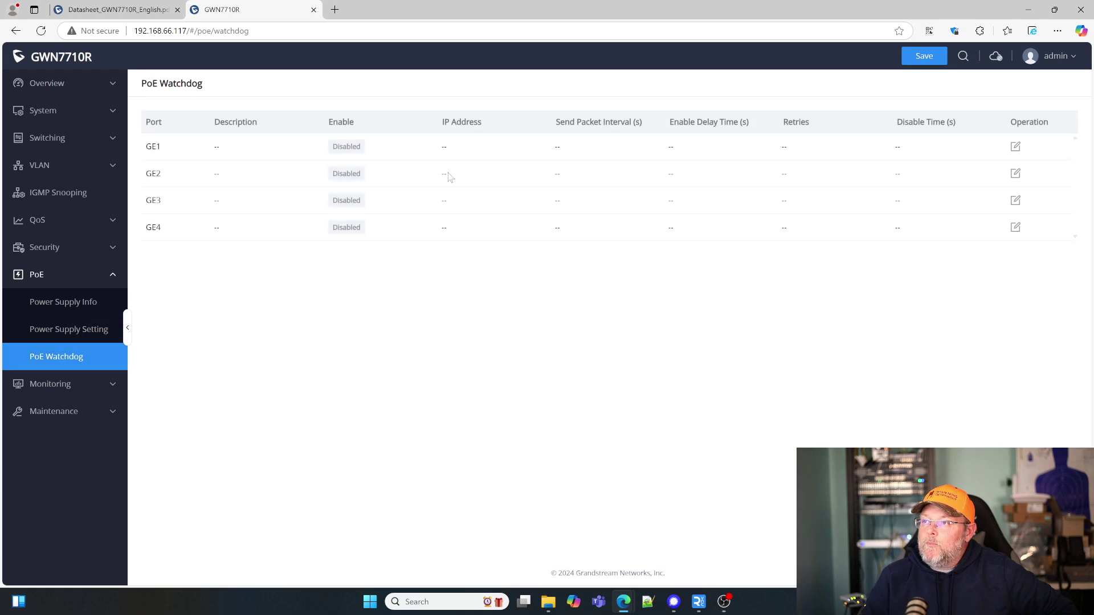
left_click(79, 276)
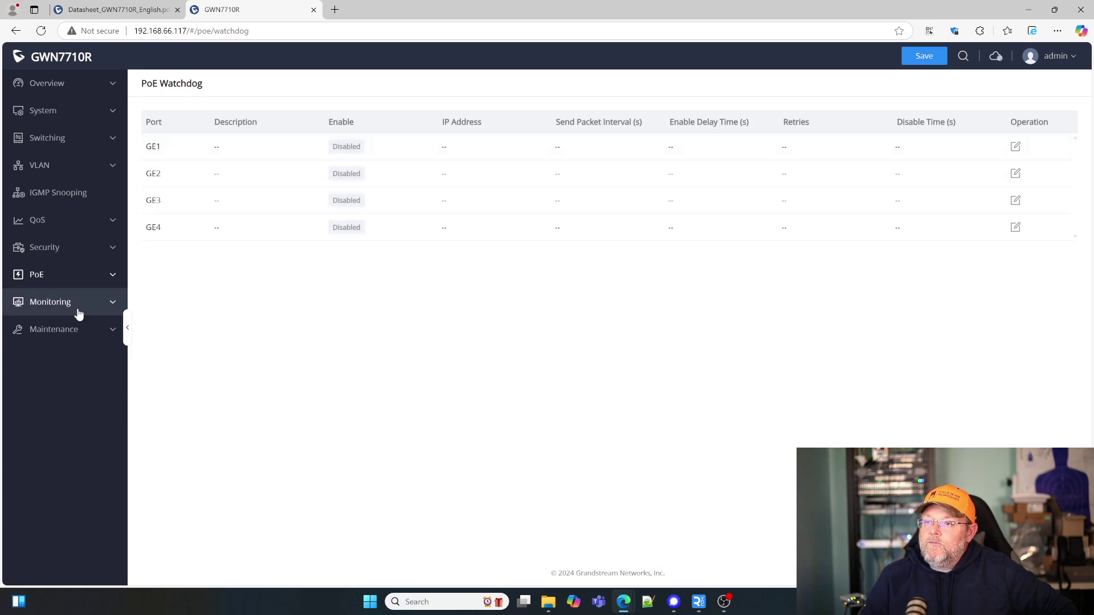
- Look through Monitoring: Port Statistics, Port Mirror, Cable Test and Loopback Detection
left_click(76, 305)
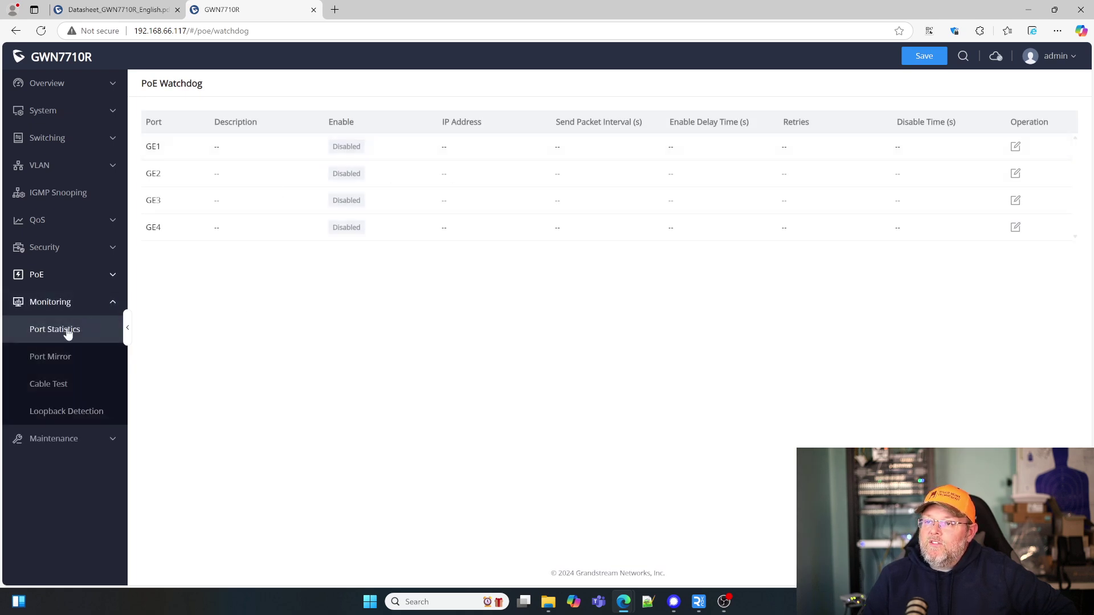
left_click(68, 334)
left_click(80, 356)
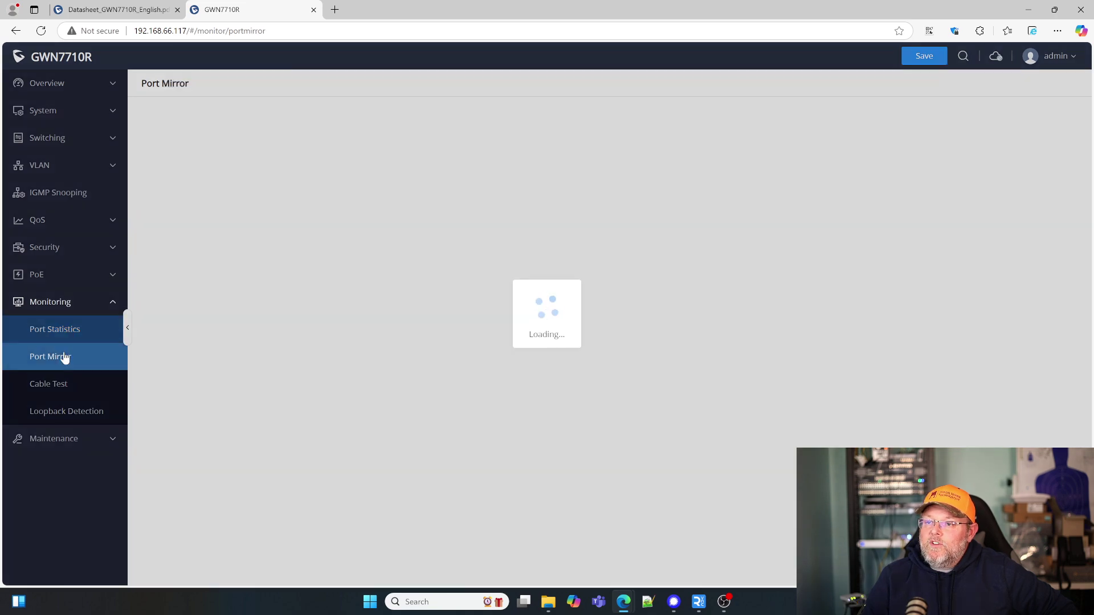
left_click(55, 385)
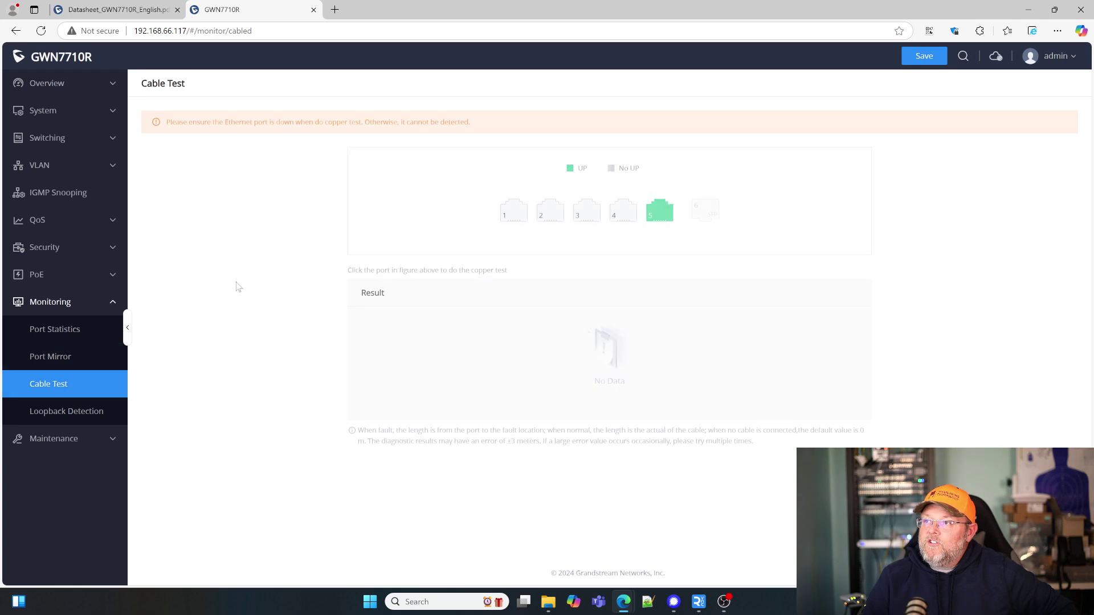
left_click(53, 407)
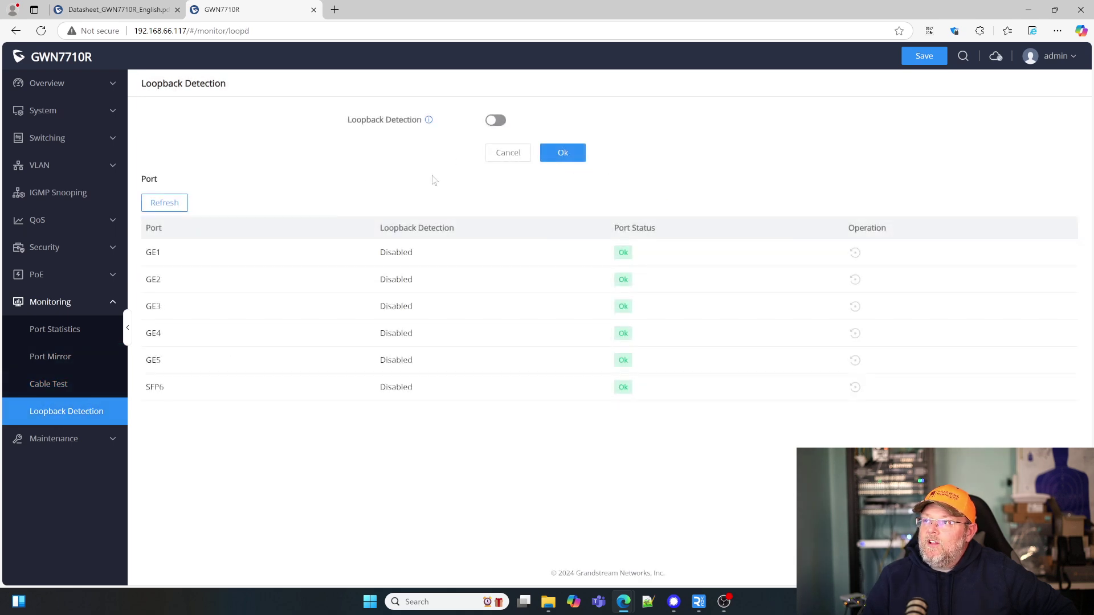
left_click(70, 309)
- Glance at the Maintenance group, then return to Overview > System Info
left_click(64, 329)
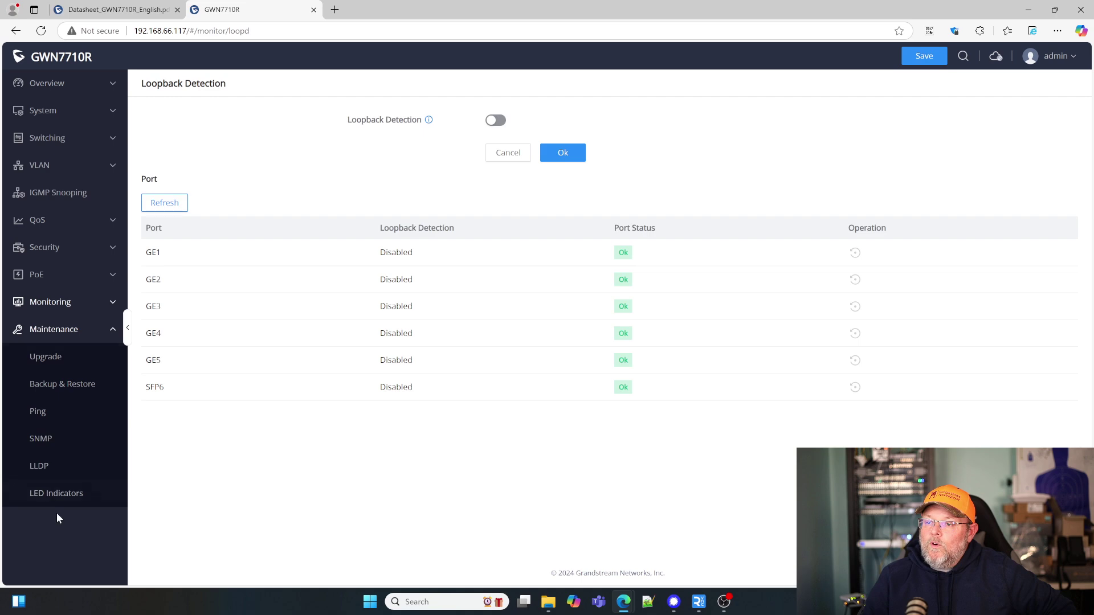
left_click(63, 331)
left_click(49, 84)
left_click(44, 111)
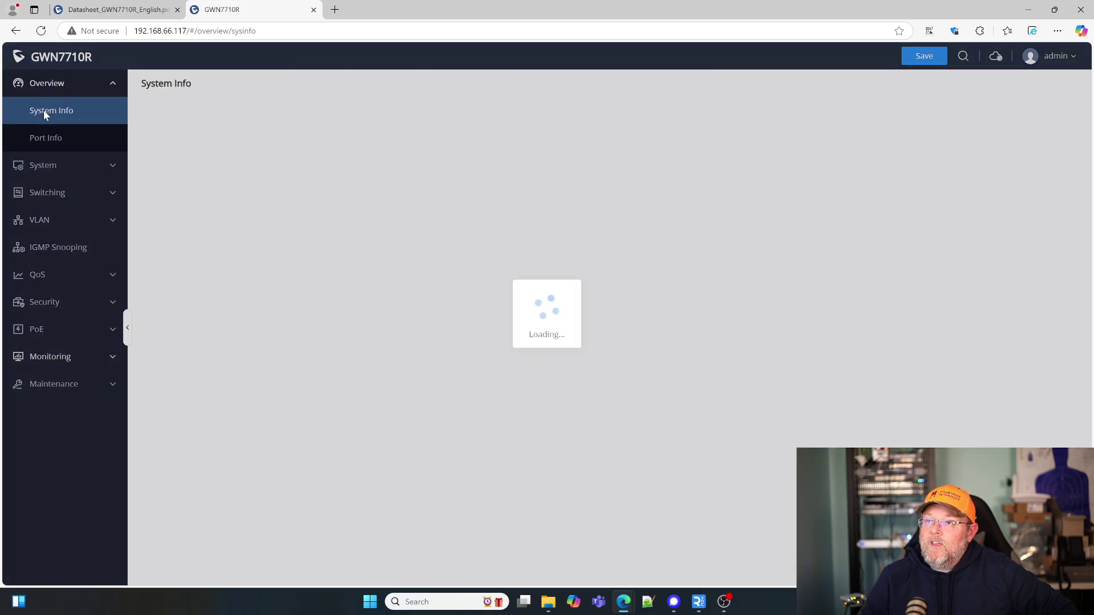